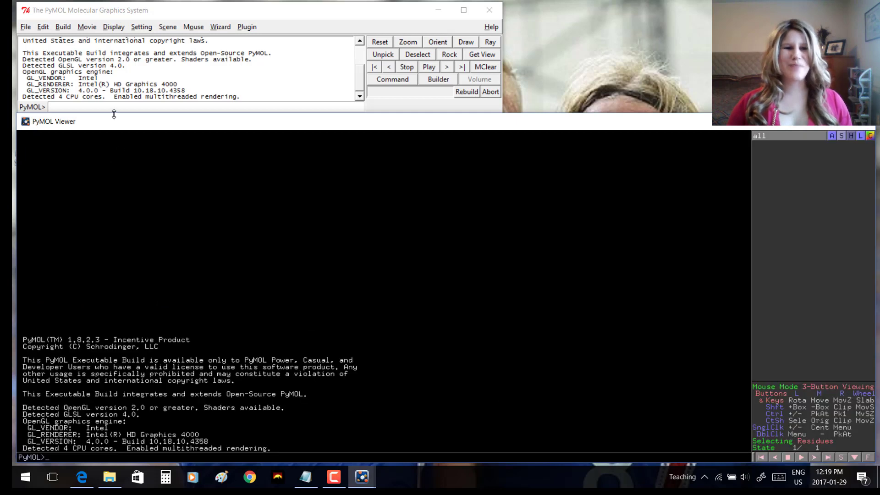
Fetch the 1rgs structure into PyMOL
{"action": "left_click", "coordinate": [117, 108]}
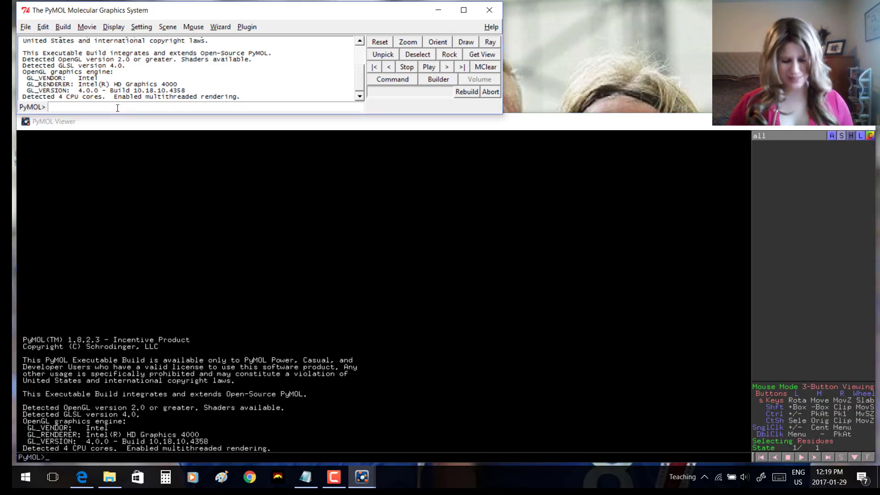
{"action": "type", "text": "fetch 1rgs"}
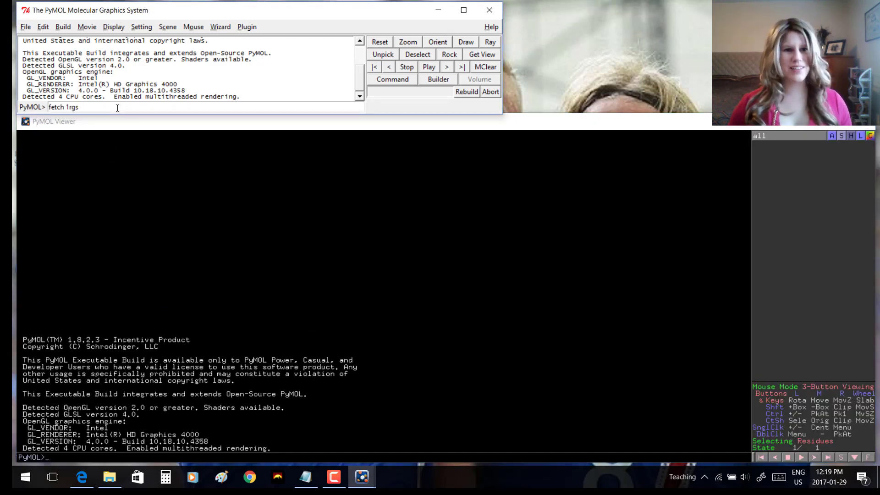
{"action": "key", "text": "Return"}
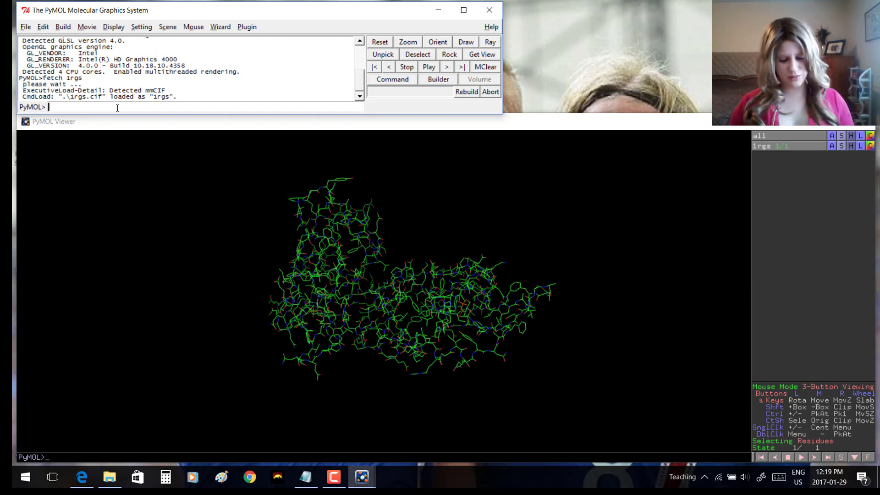
Show 1rgs as cartoon, hide lines, and color it firebrick
{"action": "type", "text": "show cartoon"}
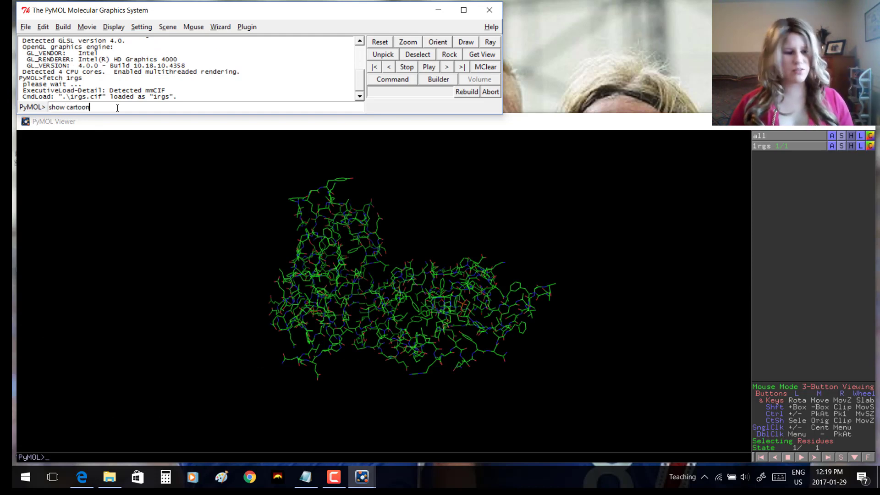
{"action": "key", "text": "Return"}
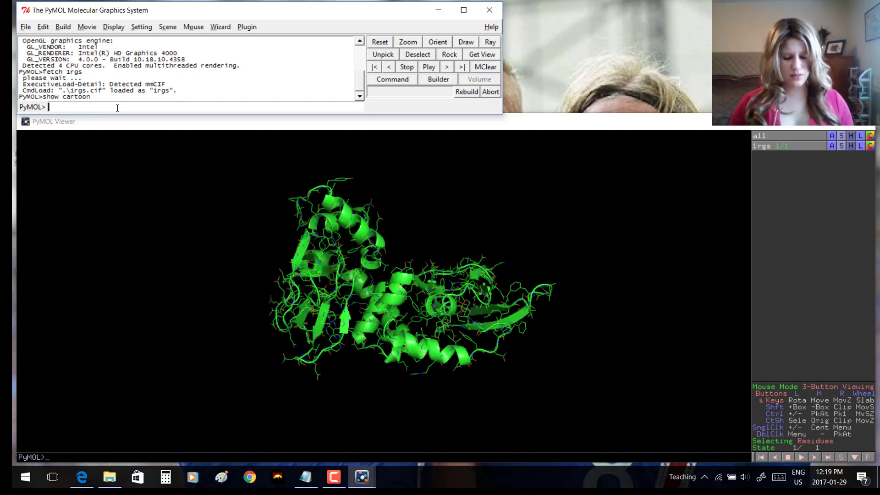
{"action": "type", "text": "hide lines"}
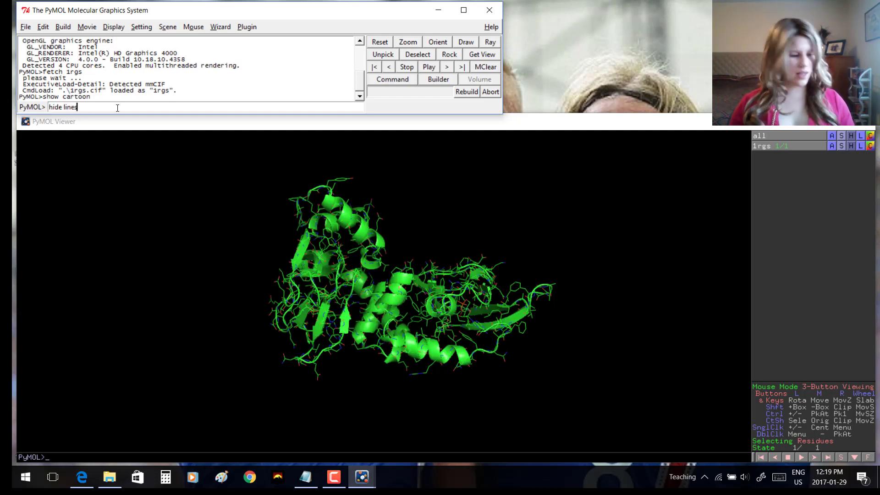
{"action": "key", "text": "Return"}
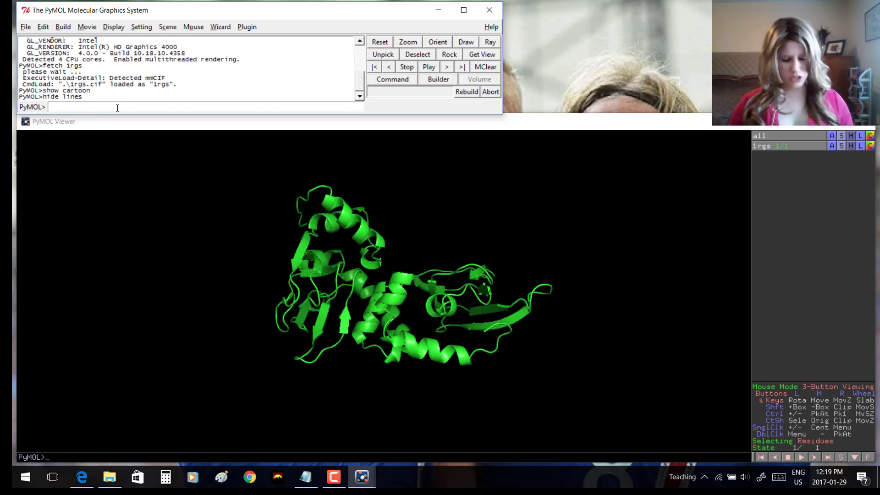
{"action": "type", "text": "color"}
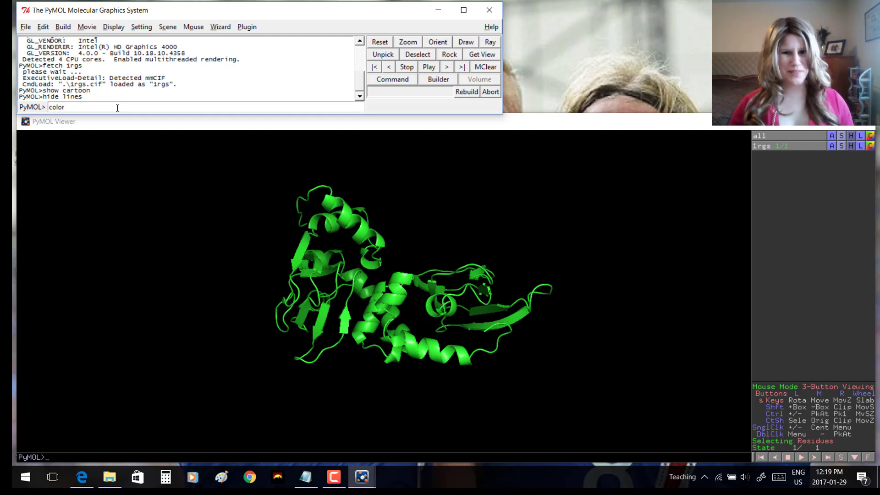
{"action": "type", "text": " firebrick"}
{"action": "key", "text": "Return"}
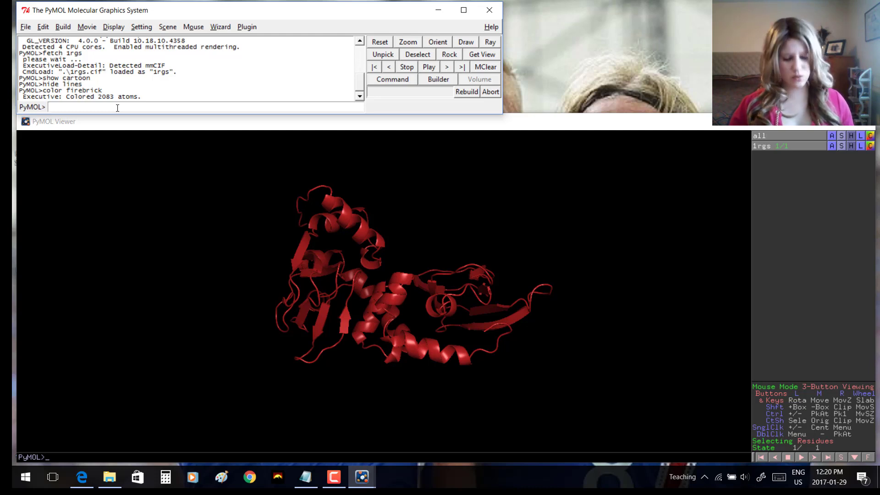
Display residue 333 as sticks colored slate
{"action": "type", "text": "show"}
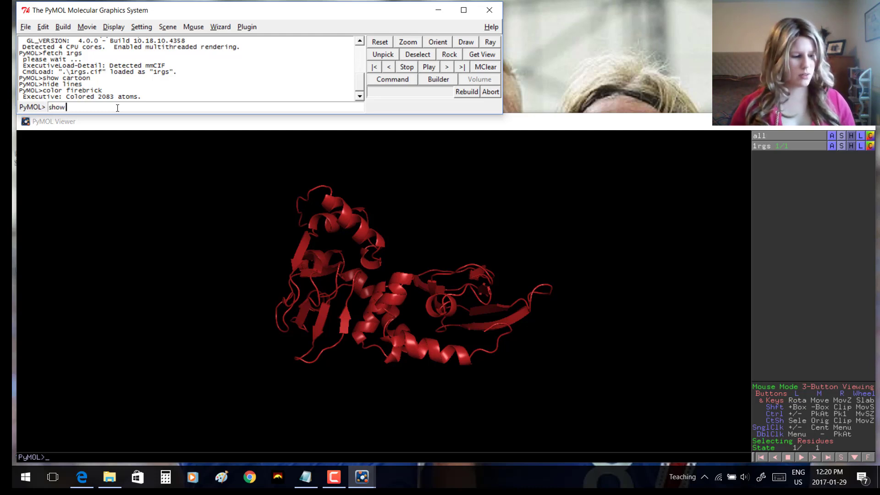
{"action": "type", "text": " sticks"}
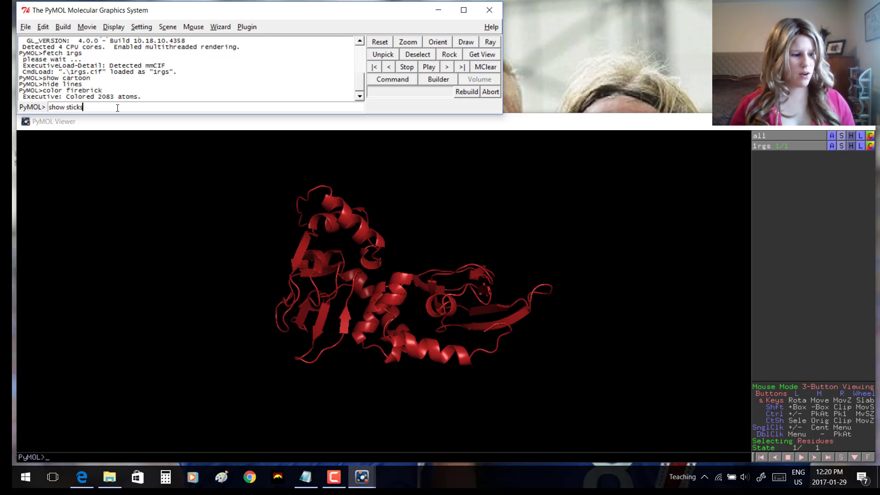
{"action": "type", "text": ", res"}
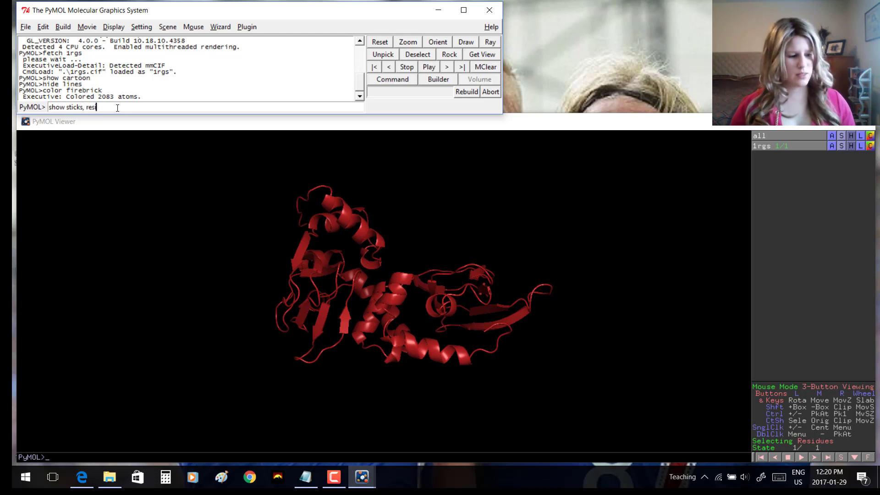
{"action": "type", "text": "i 333"}
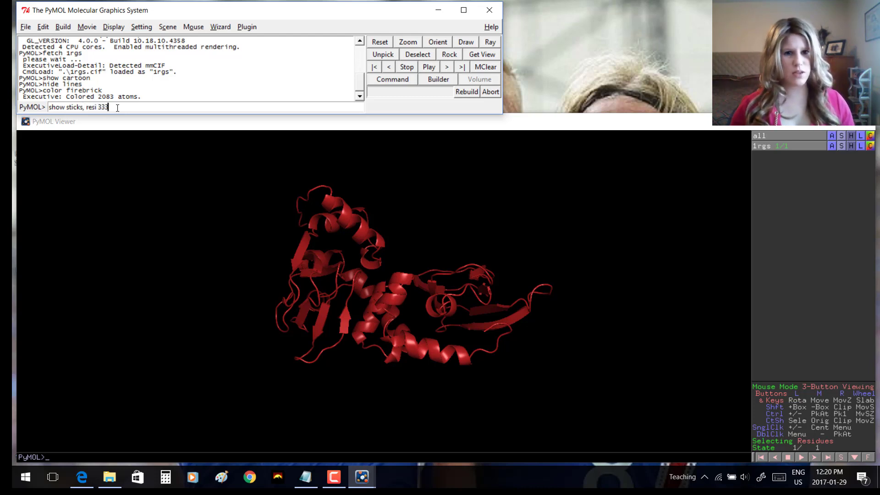
{"action": "key", "text": "Return"}
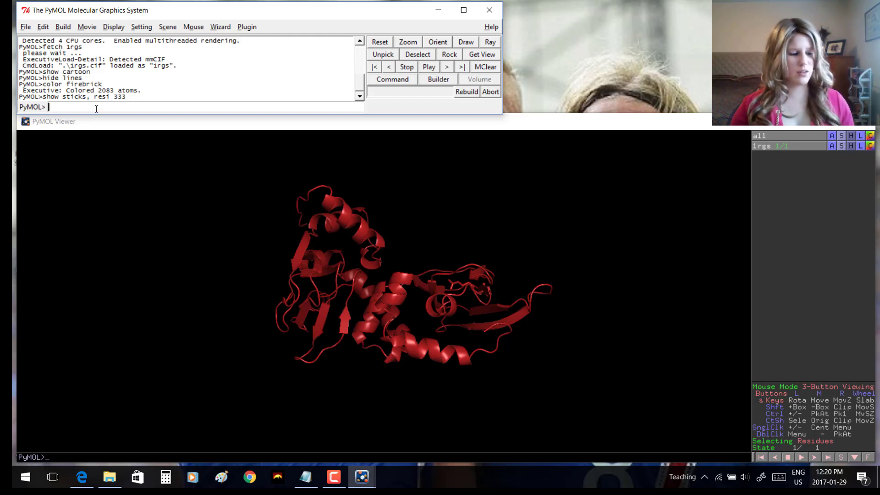
{"action": "type", "text": "color slate, resi 33"}
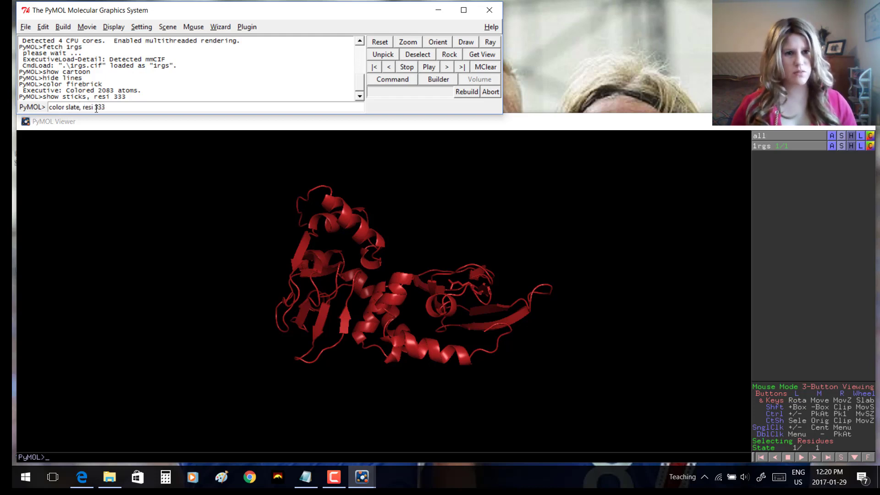
{"action": "type", "text": "3"}
{"action": "key", "text": "Return"}
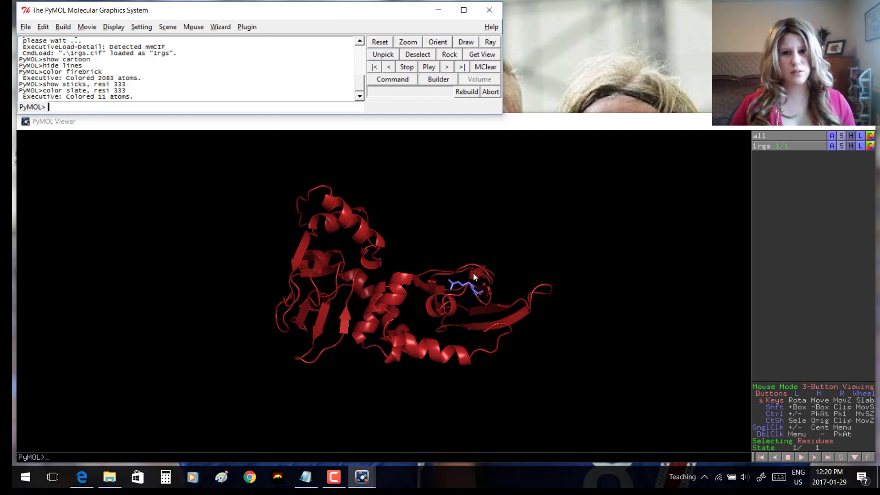
Zoom in on residue 333 and set cartoon_side_chain_helper to on
{"action": "right_click_drag", "start_coordinate": [507, 284], "coordinate": [510, 302]}
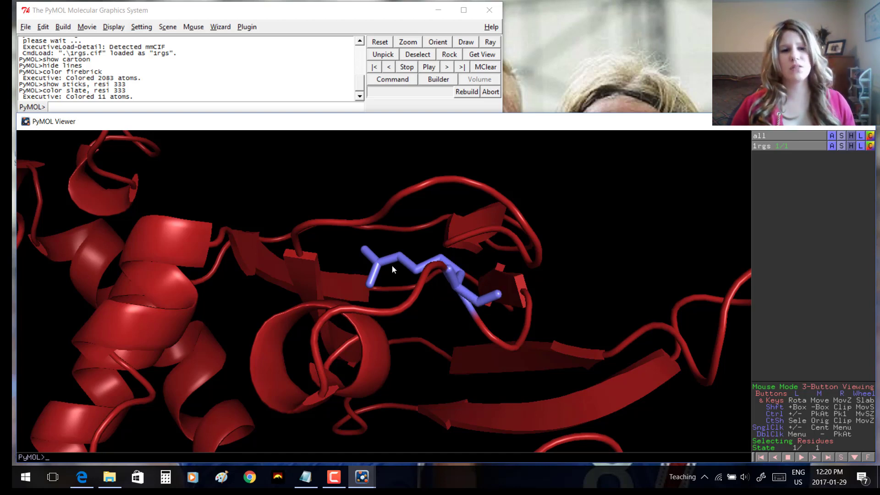
{"action": "left_click", "coordinate": [124, 106]}
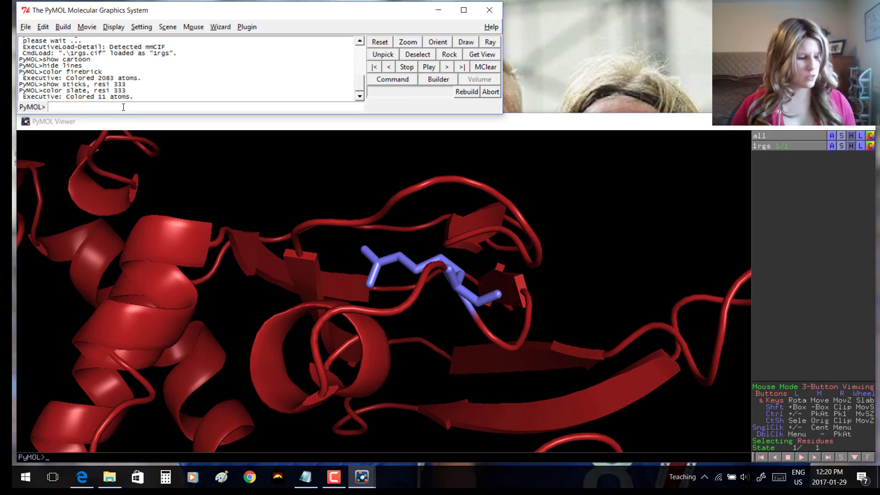
{"action": "type", "text": "set cartoon"}
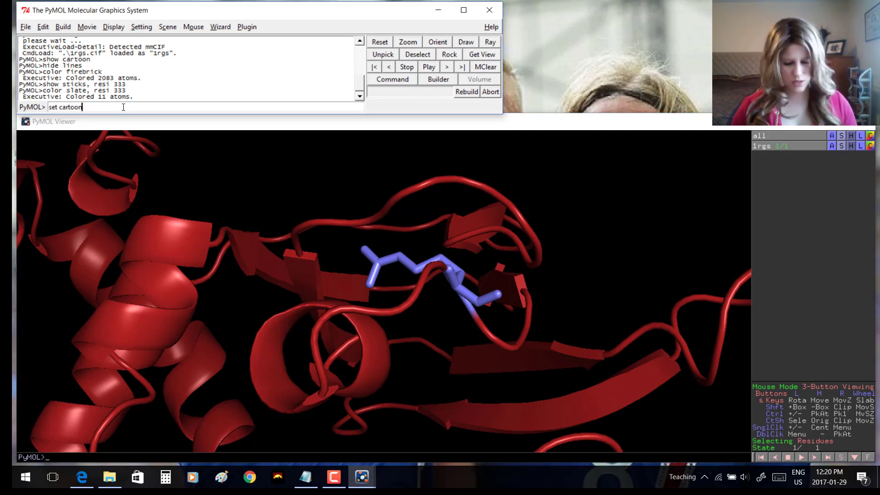
{"action": "type", "text": " side_chain_helper, "}
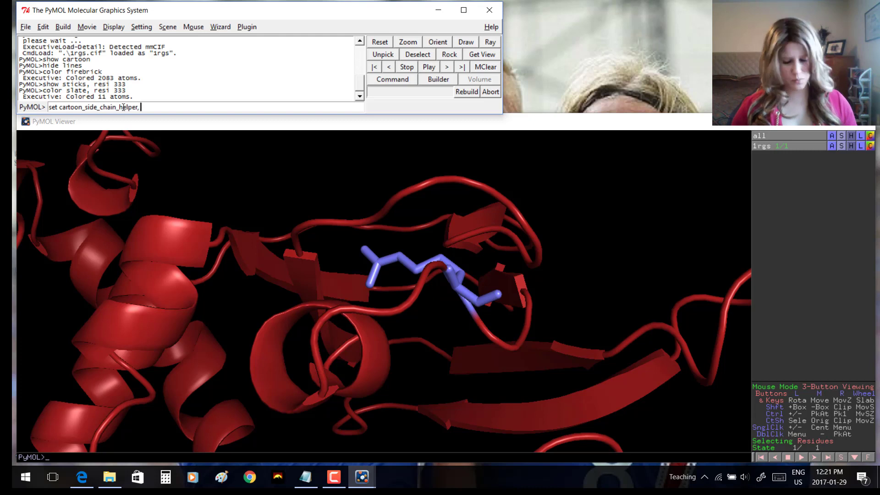
{"action": "type", "text": "on"}
{"action": "key", "text": "Return"}
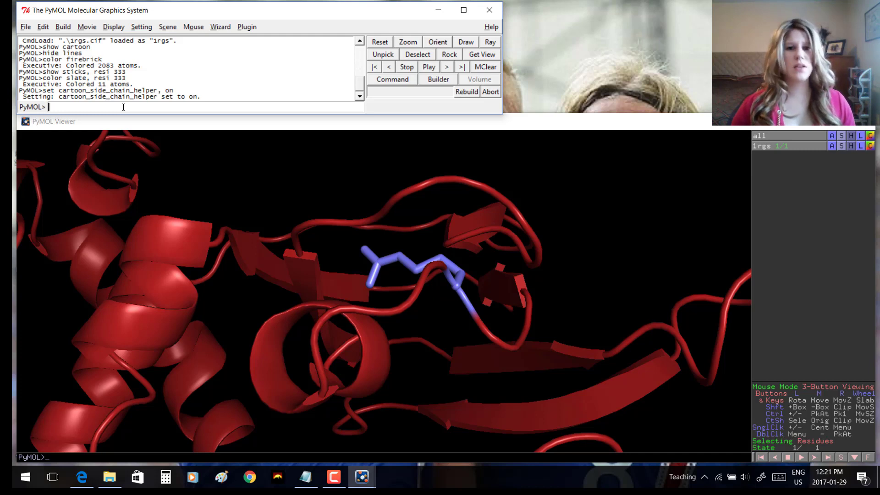
In the Mutagenesis wizard, pick ARG 333 and choose TRP as the mutation
{"action": "left_click", "coordinate": [220, 28]}
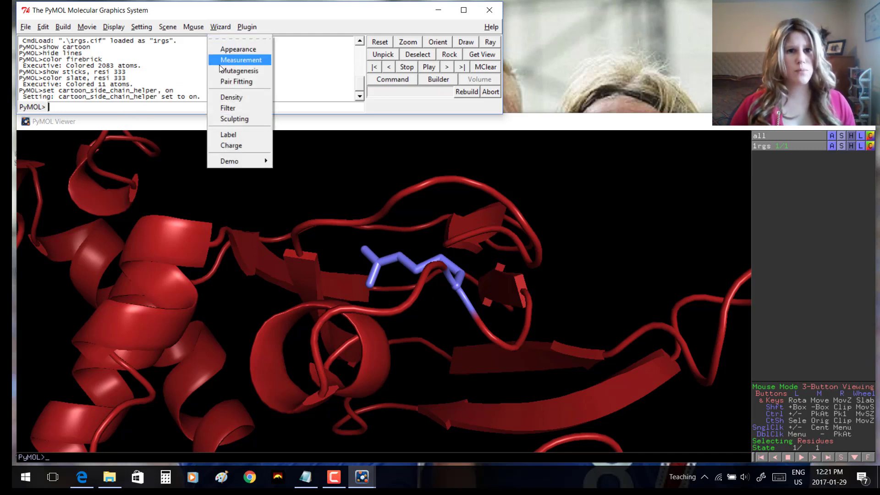
{"action": "left_click", "coordinate": [240, 71]}
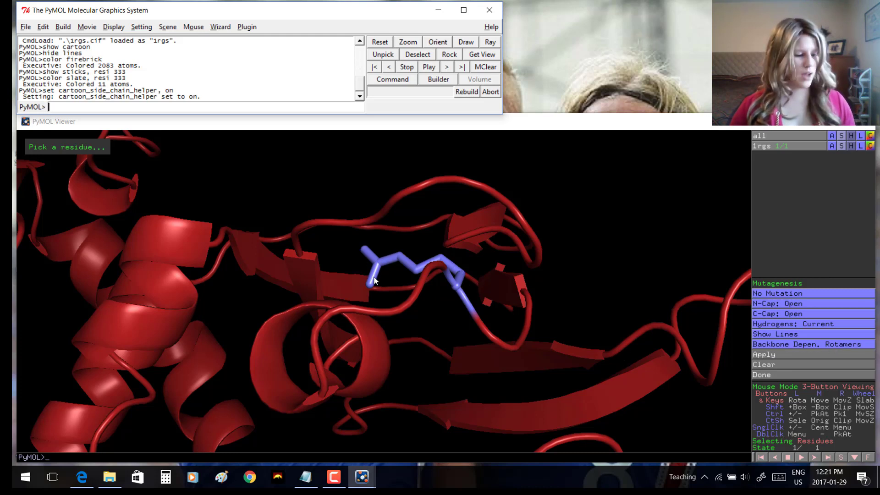
{"action": "left_click", "coordinate": [399, 256]}
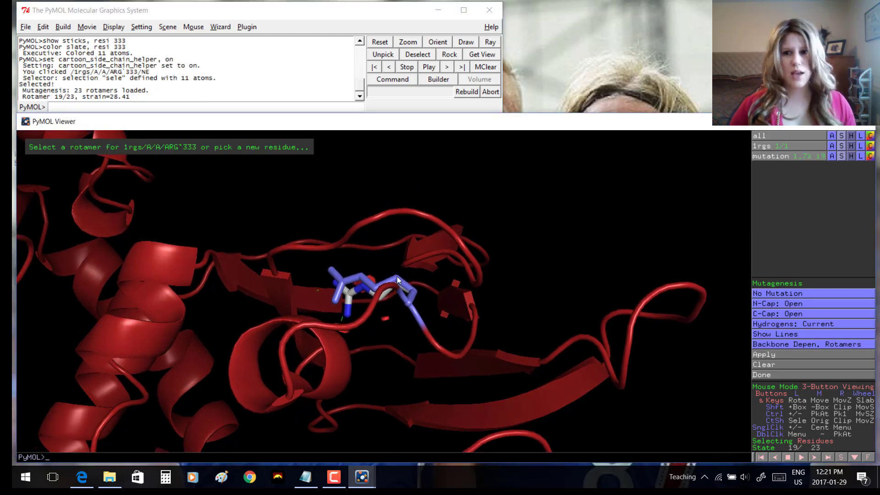
{"action": "left_click", "coordinate": [773, 296]}
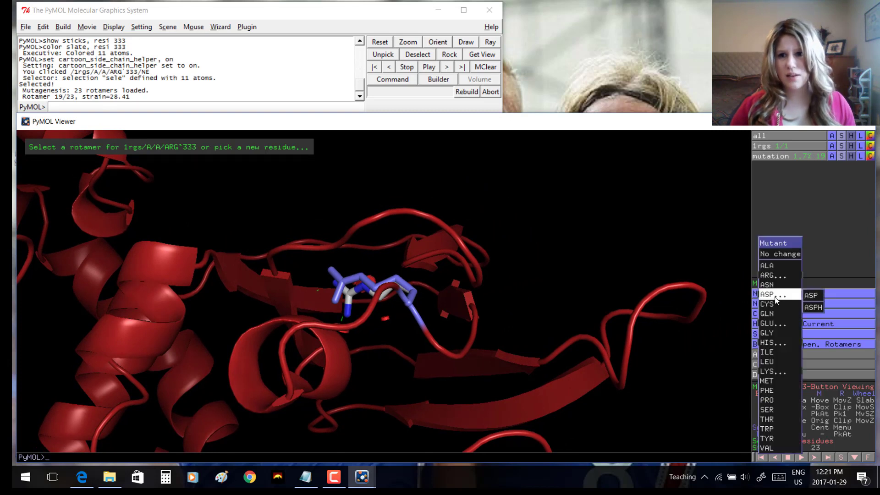
{"action": "left_click", "coordinate": [777, 429]}
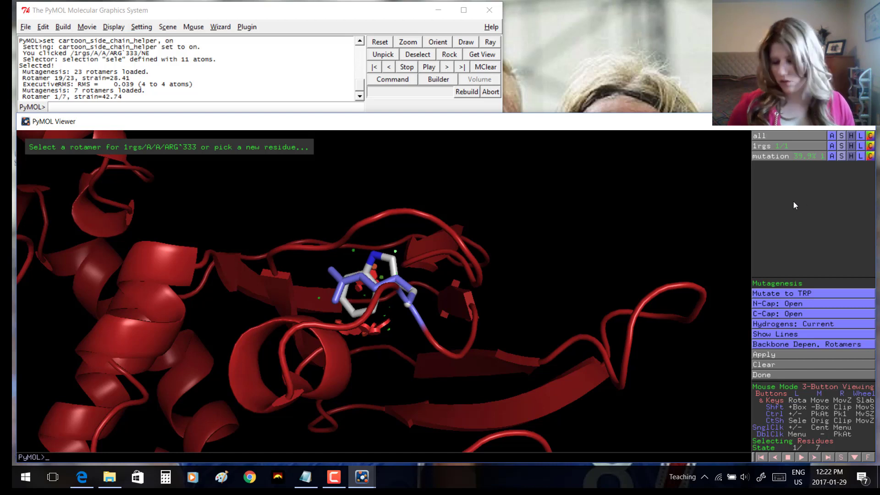
Step through the tryptophan rotamers, then go back to the least strained one
{"action": "key", "text": "Right"}
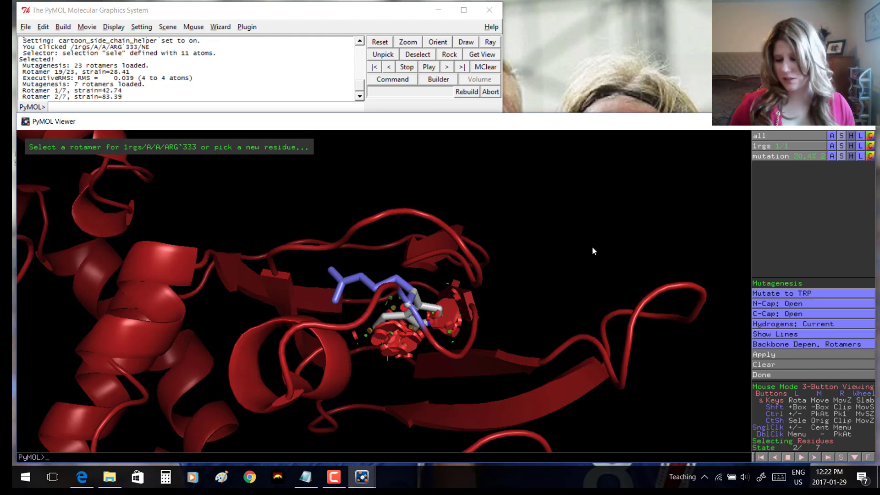
{"action": "key", "text": "Right"}
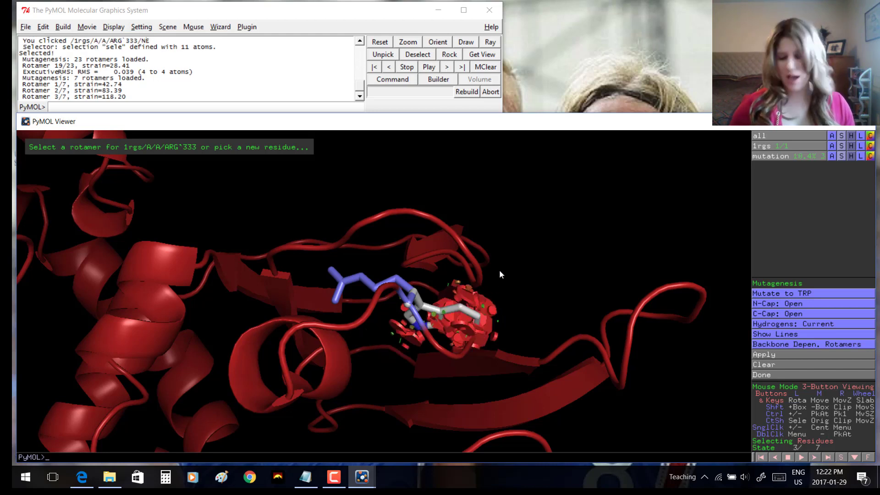
{"action": "key", "text": "Right"}
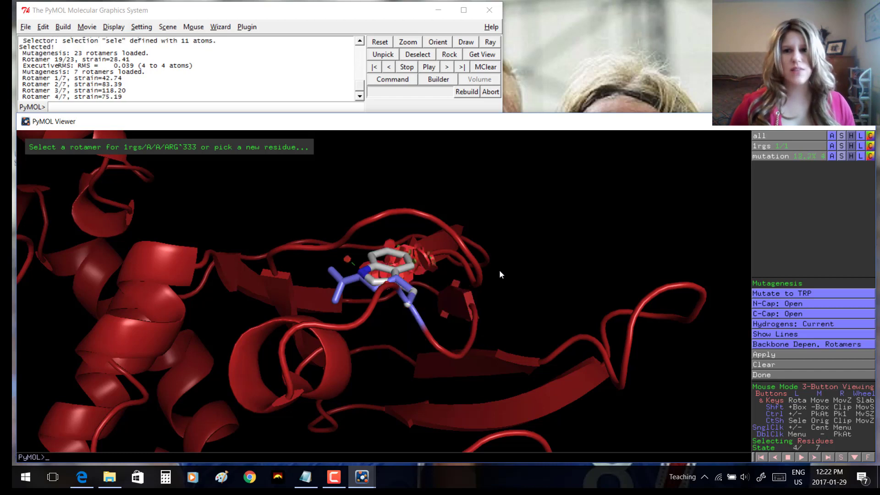
{"action": "key", "text": "Right"}
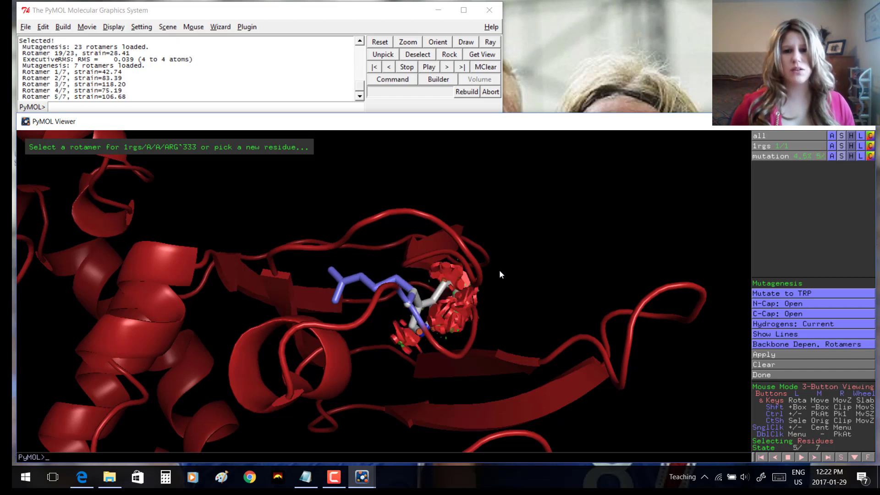
{"action": "key", "text": "Right"}
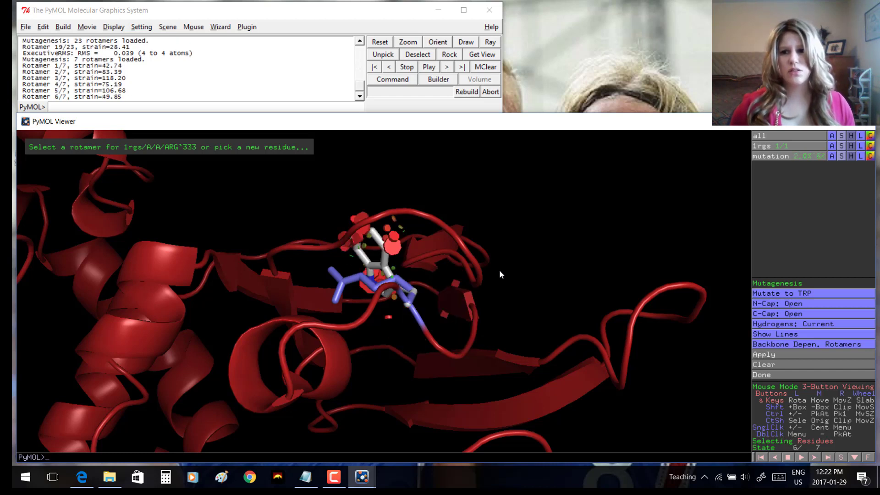
{"action": "key", "text": "Left"}
{"action": "key", "text": "Left"}
{"action": "key", "text": "Left"}
{"action": "key", "text": "Left"}
{"action": "key", "text": "Left"}
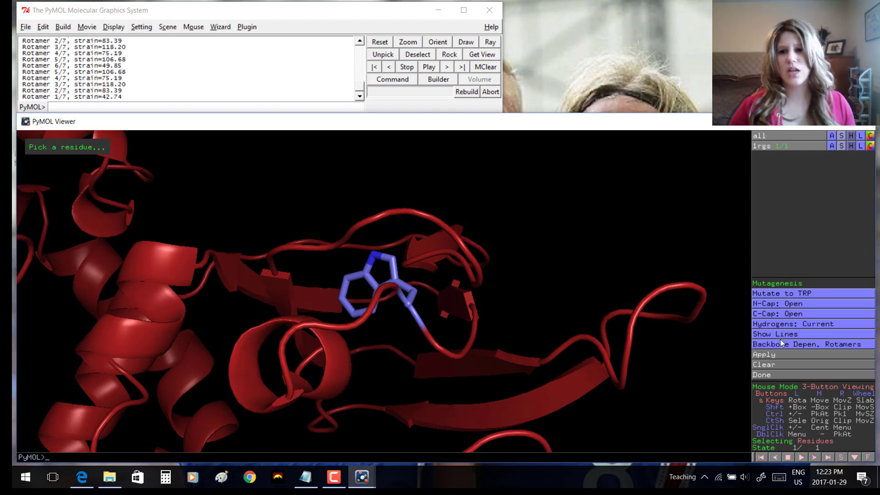
Close the mutagenesis wizard, select Trp 333, and expand the selection by 5 Å
{"action": "left_click", "coordinate": [762, 375]}
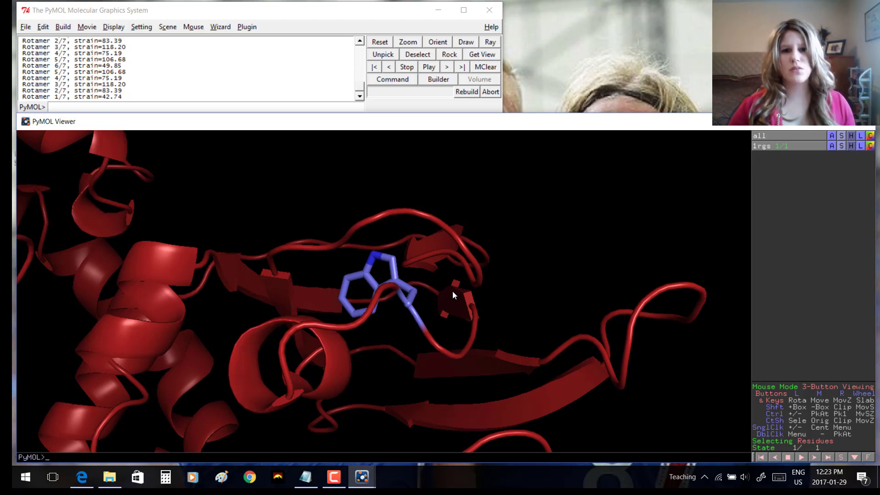
{"action": "left_click", "coordinate": [365, 278]}
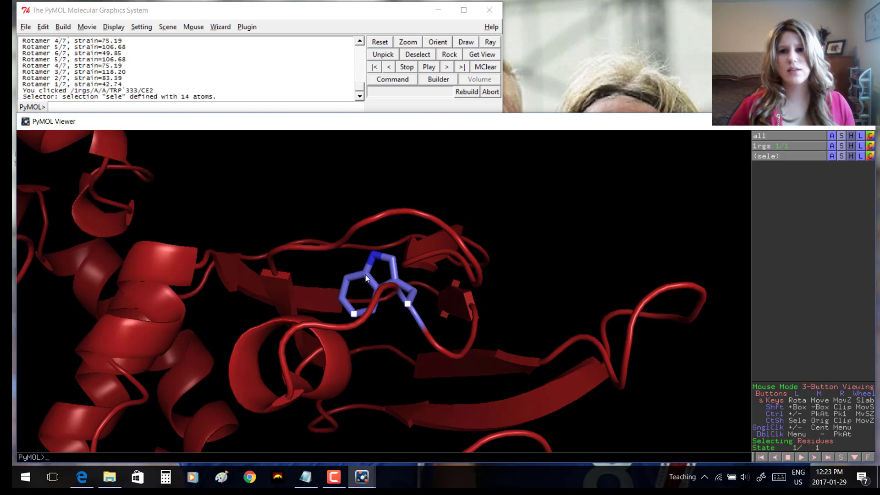
{"action": "left_click", "coordinate": [832, 158]}
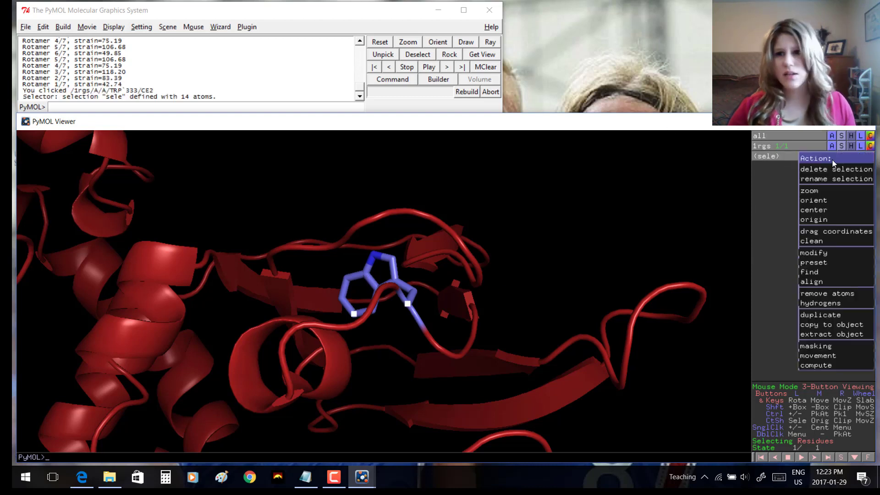
{"action": "mouse_move", "coordinate": [828, 252]}
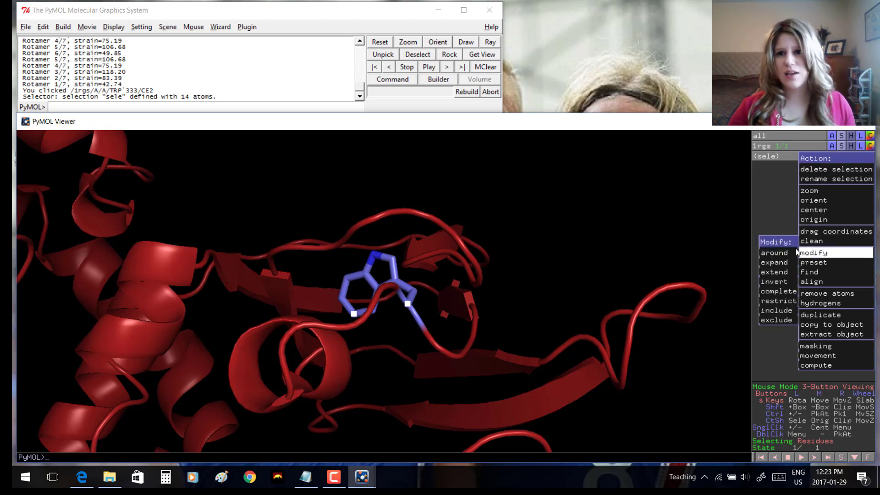
{"action": "mouse_move", "coordinate": [778, 263]}
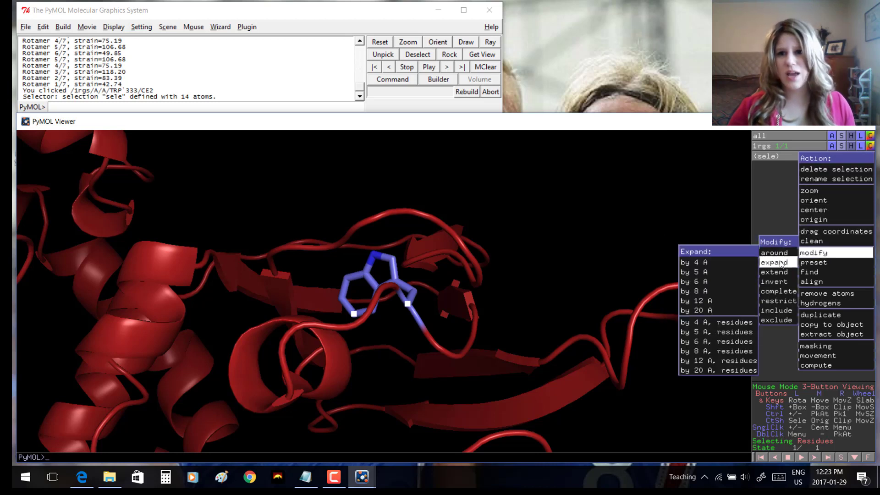
{"action": "left_click", "coordinate": [726, 270]}
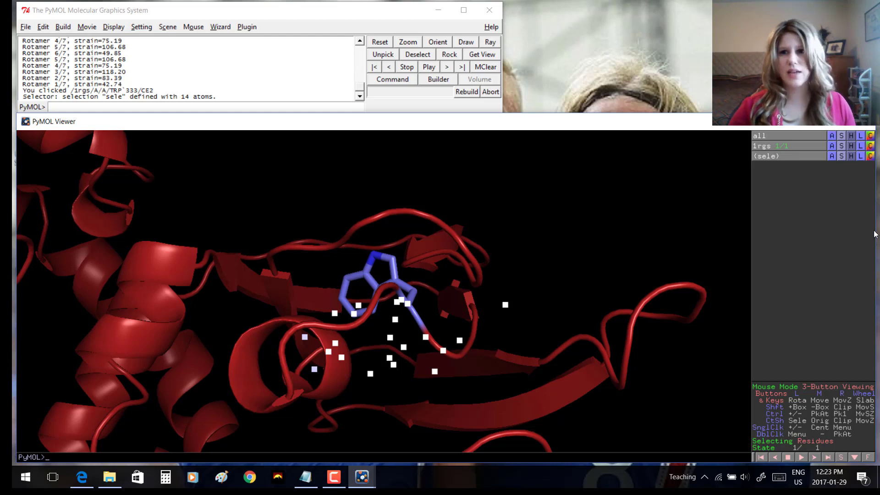
Run clean on the 350-atom selection around tryptophan 333
{"action": "left_click", "coordinate": [833, 157]}
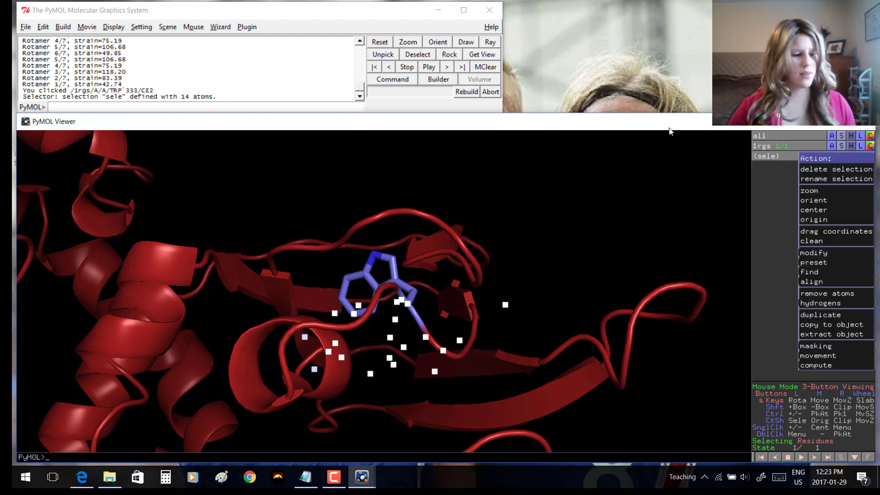
{"action": "left_click", "coordinate": [825, 241]}
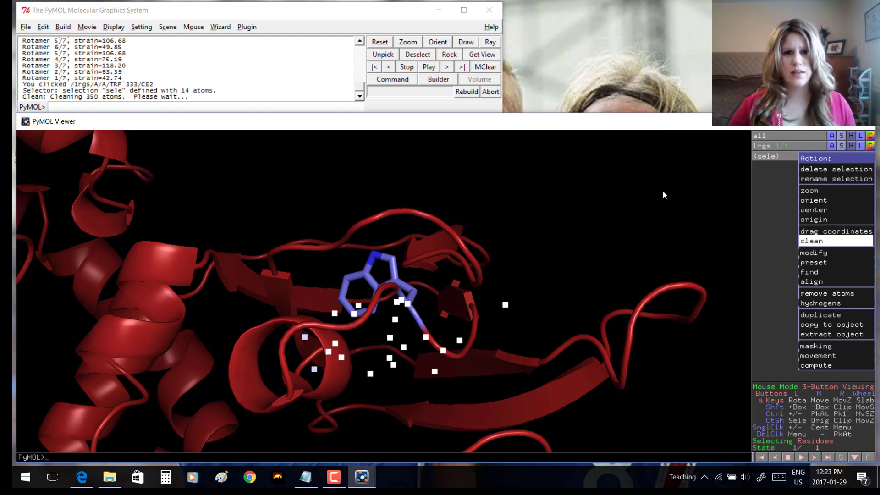